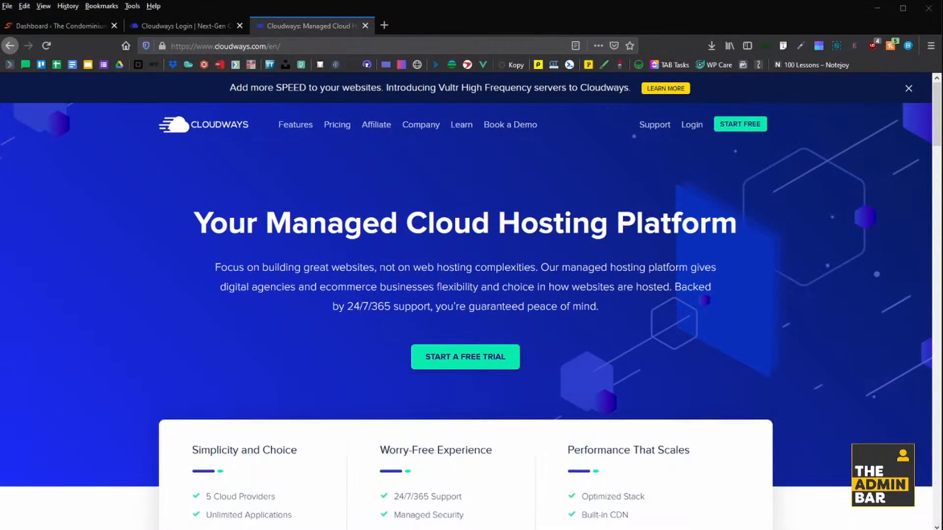
# Close the Cloudways homepage tab to bring back the condominium site's WordPress Dashboard.
pyautogui.hotkey('ctrl', 'w')
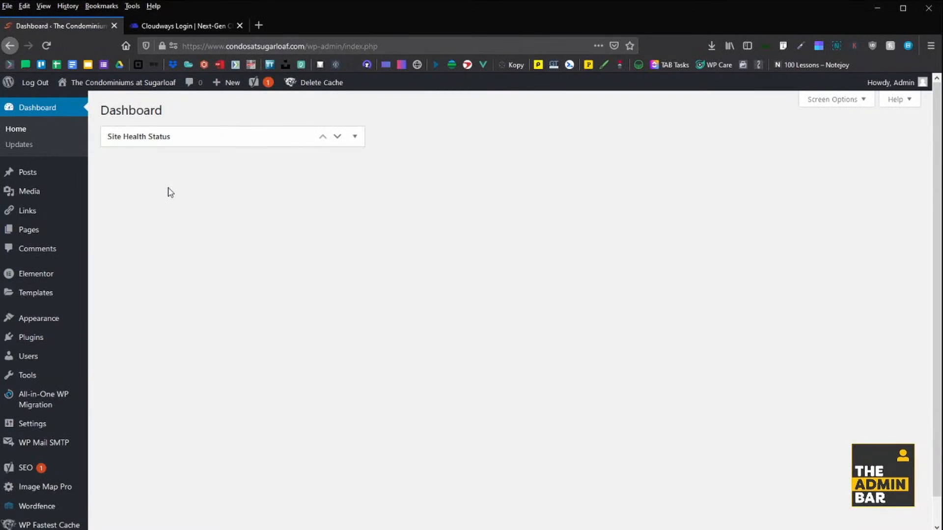
# Log in to Cloudways, view the Condos at Sugarloaf application's access details, then return to WordPress.
pyautogui.click(193, 22)
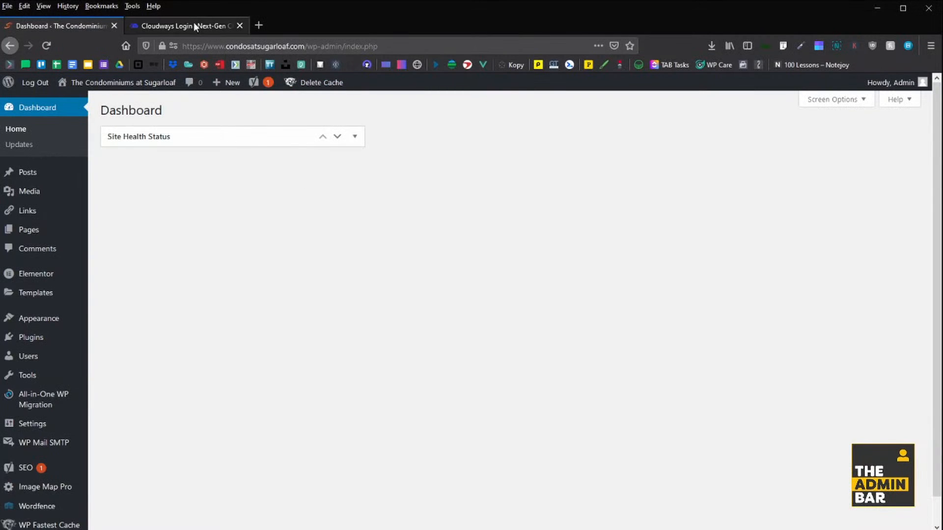
pyautogui.click(688, 267)
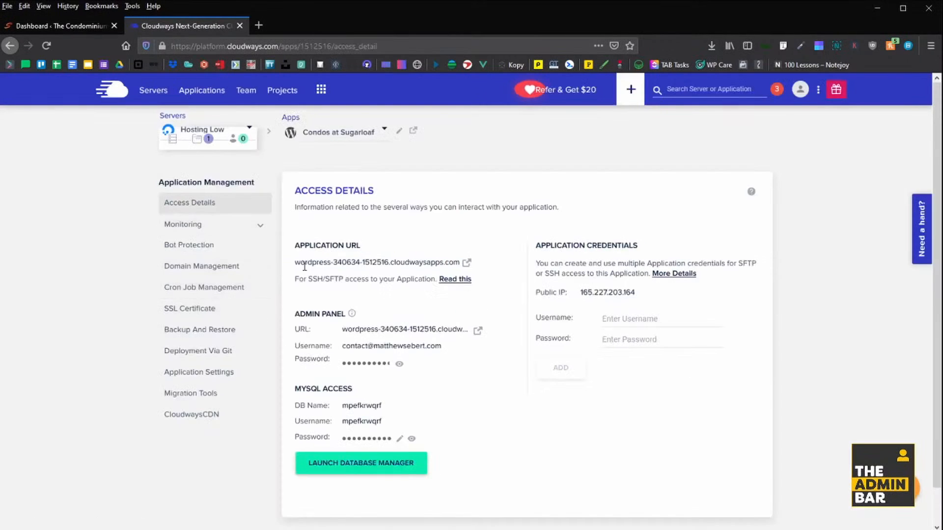
pyautogui.moveTo(300, 263); pyautogui.dragTo(445, 263)
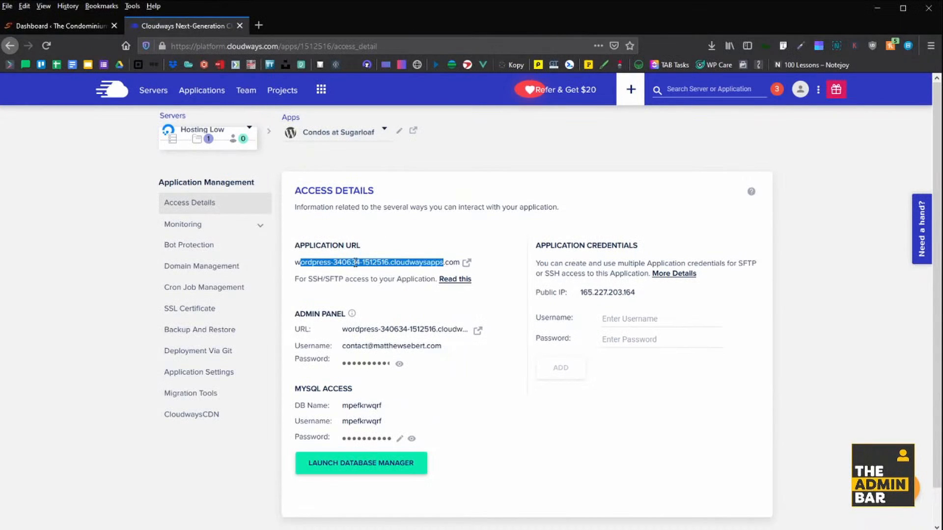
pyautogui.click(416, 260)
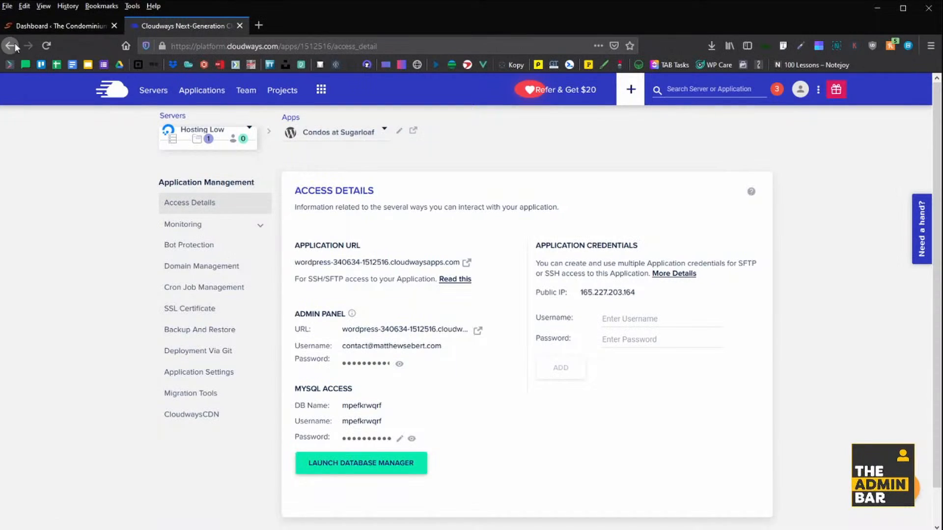
pyautogui.click(69, 26)
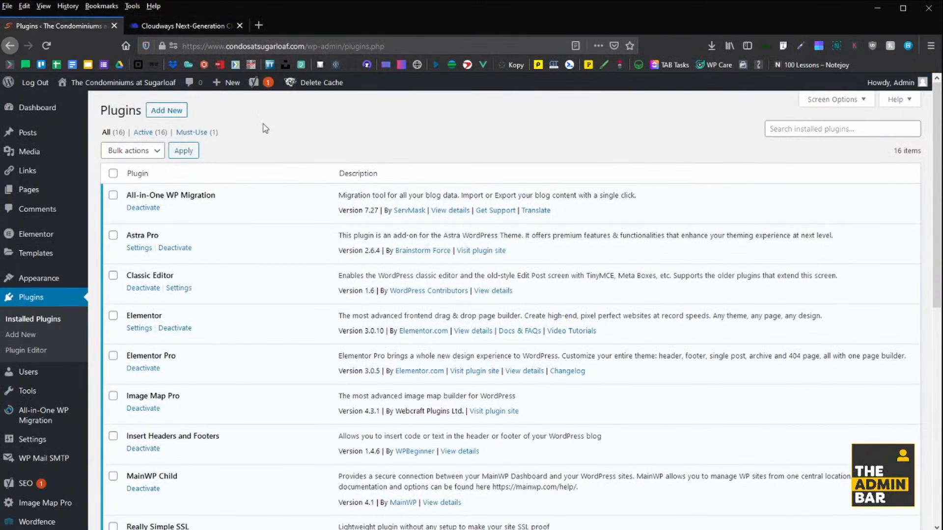
# Search plugins for 'cloudways' and install the Cloudways WordPress Migrator plugin.
pyautogui.click(158, 112)
pyautogui.click(816, 143)
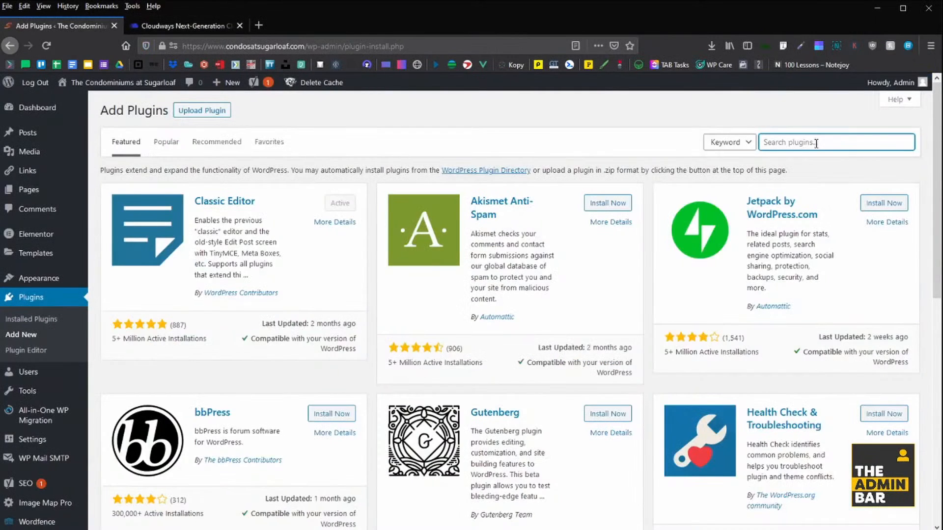
pyautogui.write('cloudways')
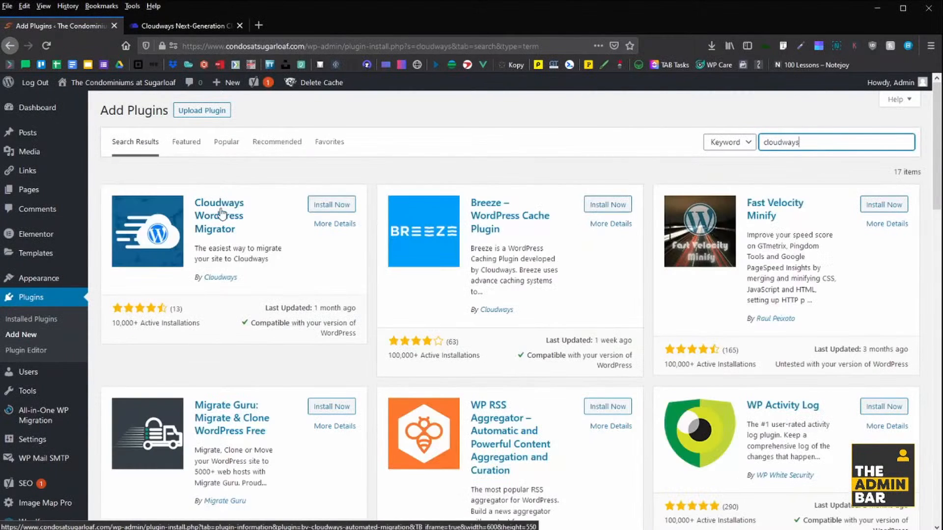
pyautogui.click(206, 32)
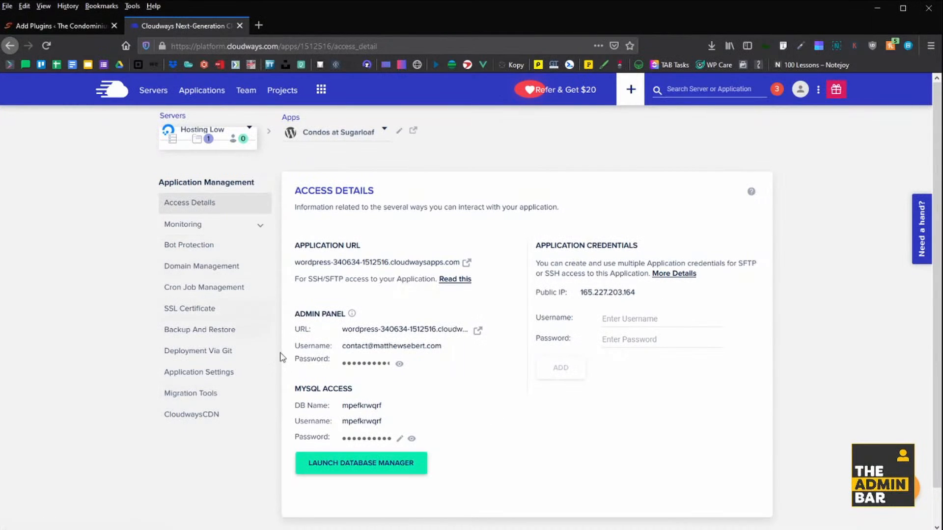
pyautogui.click(194, 395)
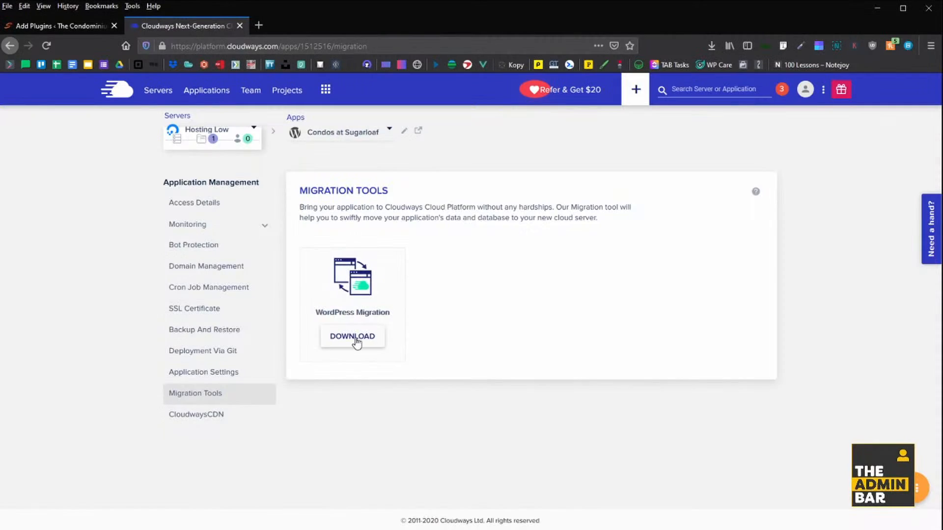
pyautogui.click(353, 338)
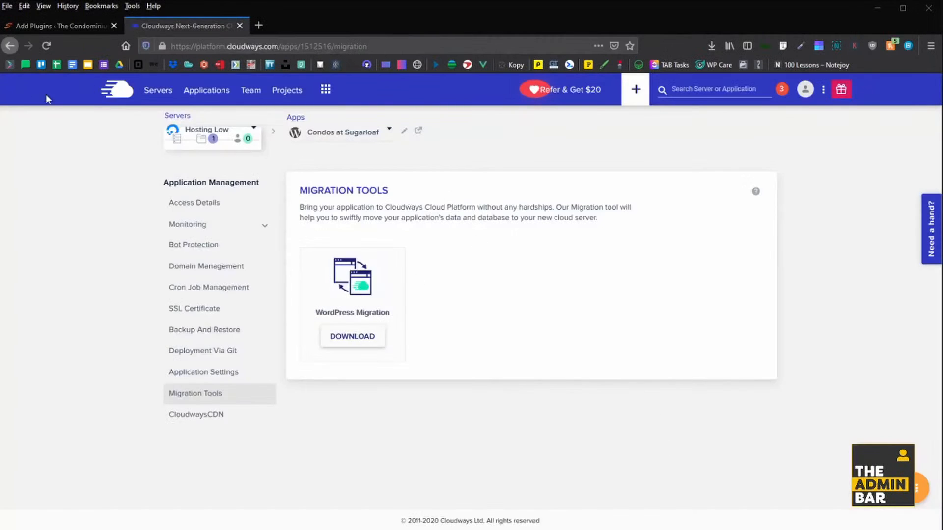
pyautogui.click(78, 27)
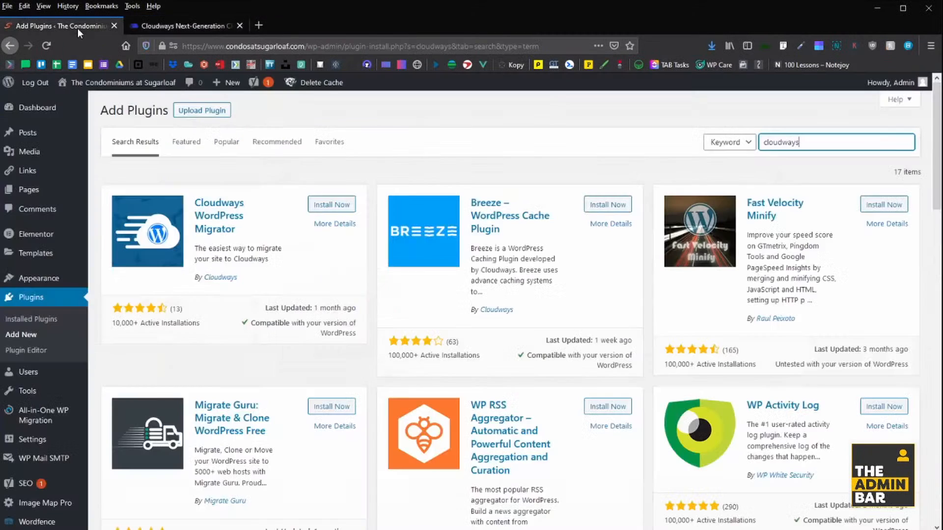
pyautogui.click(330, 204)
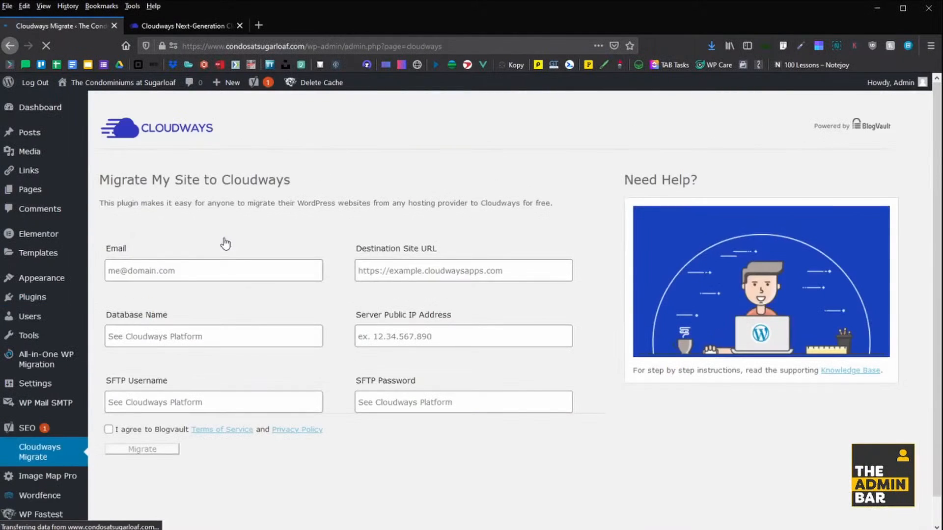
# Enter the account's contact e-mail address in the migration form's Email field.
pyautogui.click(187, 268)
pyautogui.scroll(-1, 74, 403)
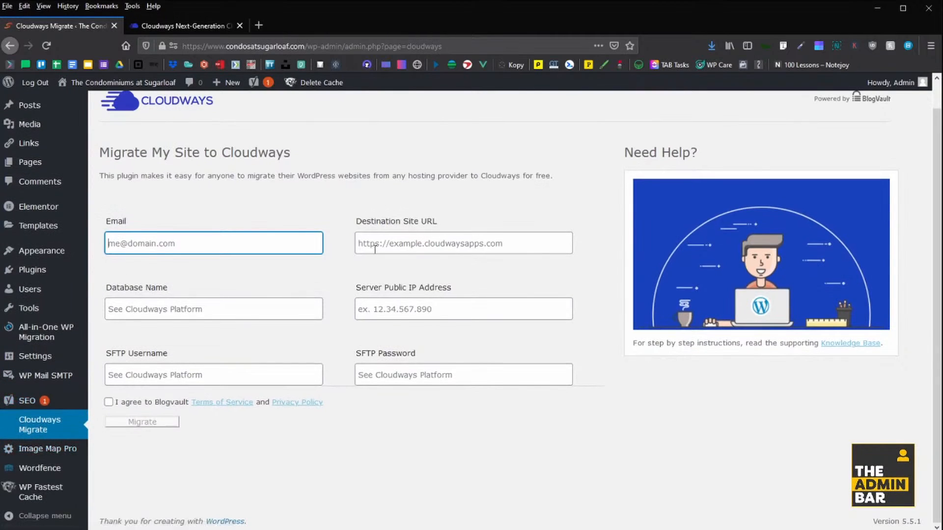
pyautogui.press('Tab')
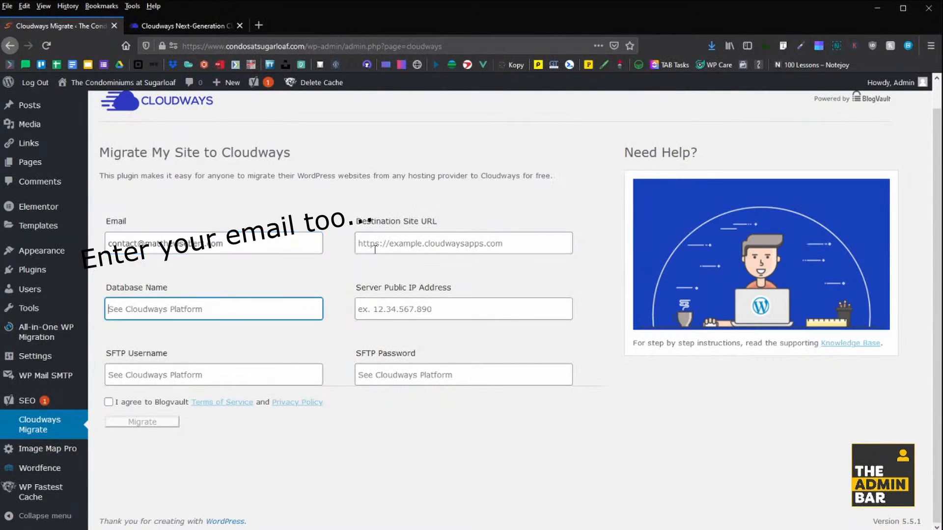
pyautogui.click(131, 244)
pyautogui.moveTo(293, 240); pyautogui.dragTo(72, 247)
pyautogui.click(274, 246)
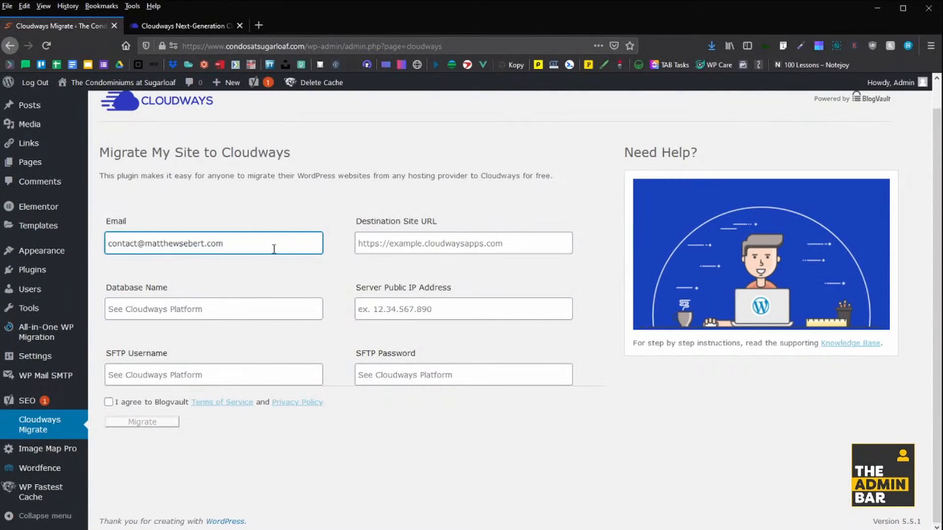
# Paste the Cloudways application URL into the Destination Site URL field.
pyautogui.click(490, 251)
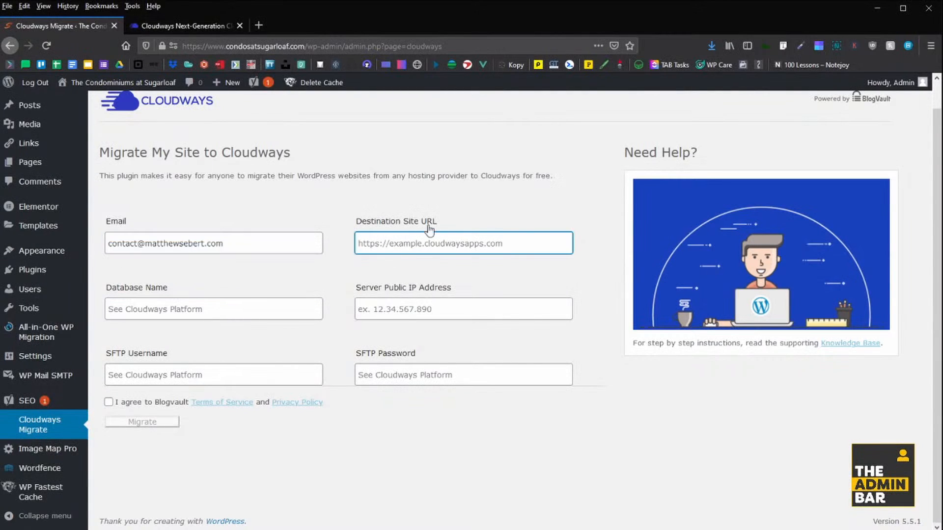
pyautogui.hotkey('ctrl', 'Tab')
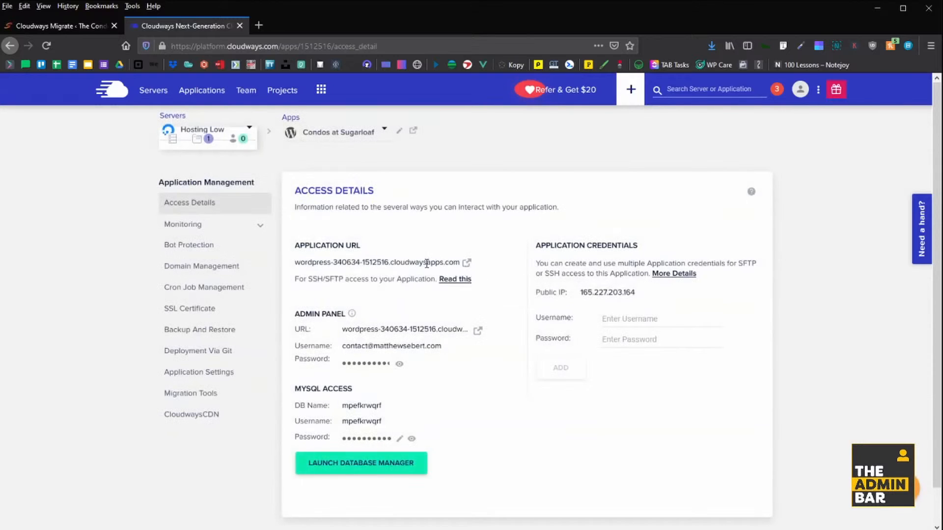
pyautogui.moveTo(461, 263); pyautogui.dragTo(296, 265)
pyautogui.hotkey('ctrl', 'c')
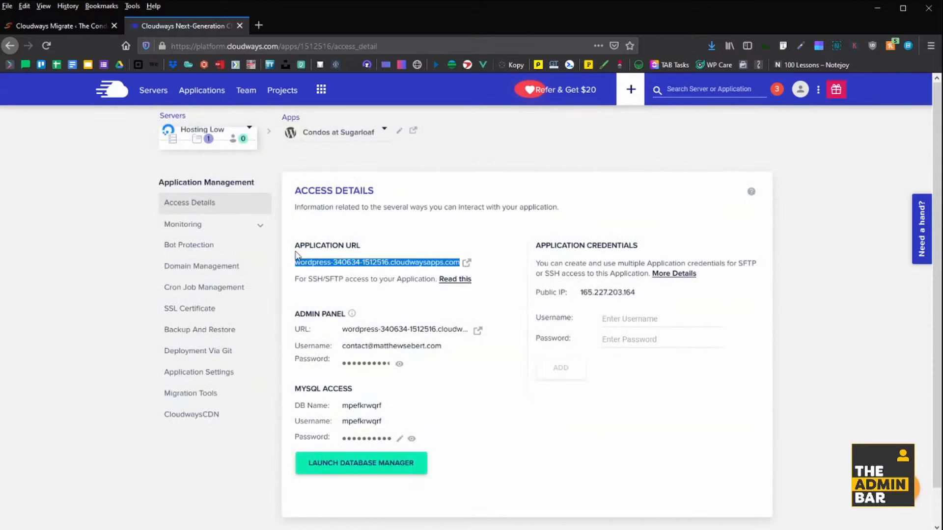
pyautogui.click(70, 23)
pyautogui.click(379, 241)
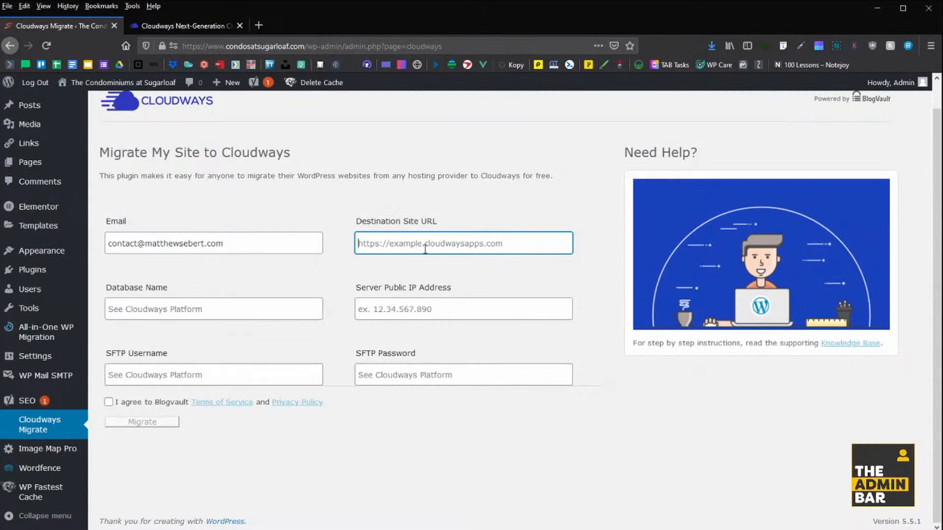
pyautogui.hotkey('ctrl', 'v')
pyautogui.click(181, 274)
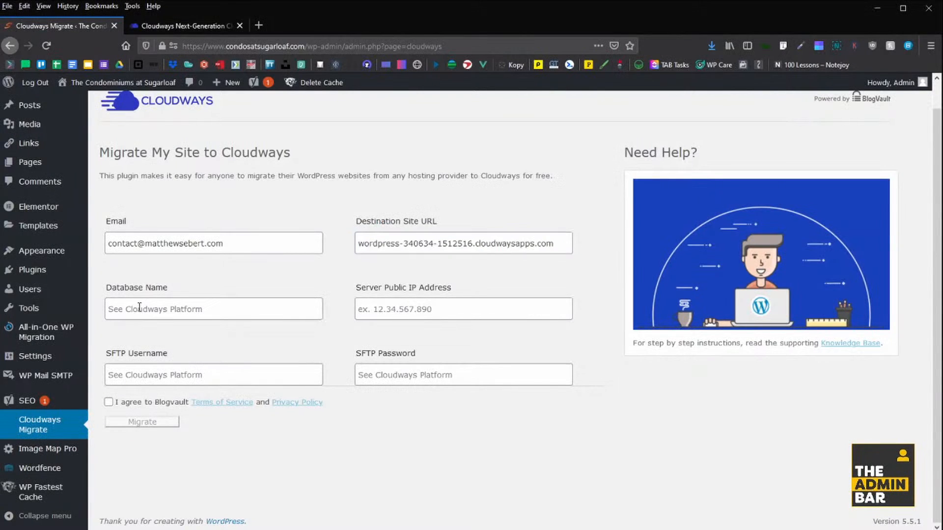
# Copy the MySQL database name mpefkrwqrf from Cloudways into the Database Name field.
pyautogui.click(170, 305)
pyautogui.click(181, 25)
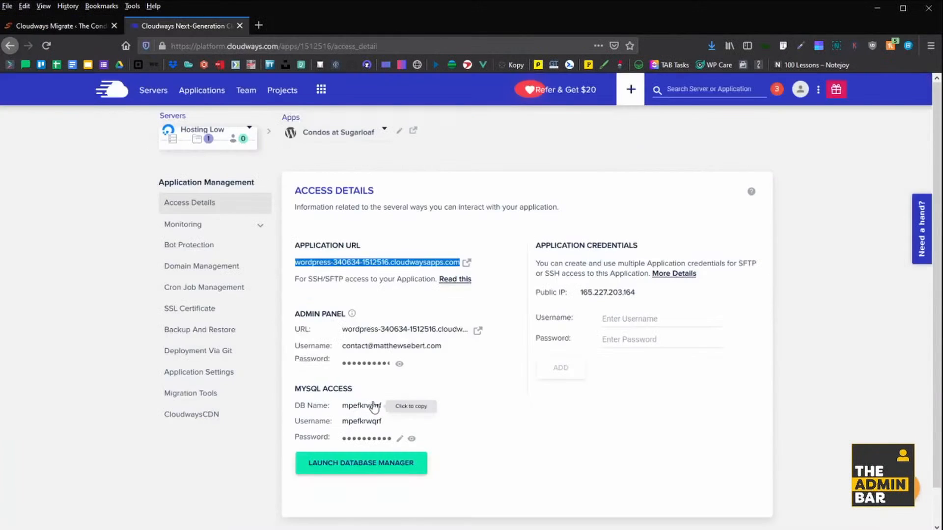
pyautogui.click(371, 405)
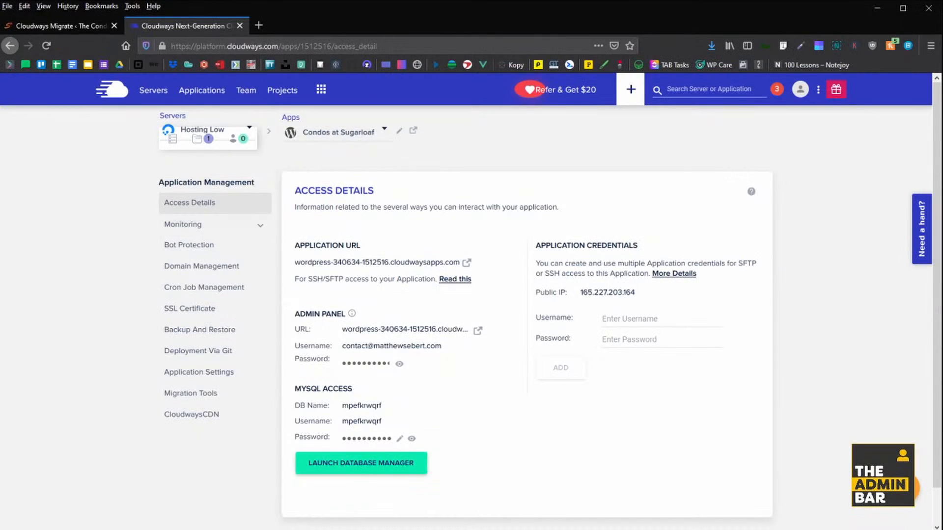
pyautogui.click(74, 27)
pyautogui.write('mpefkrwqrf')
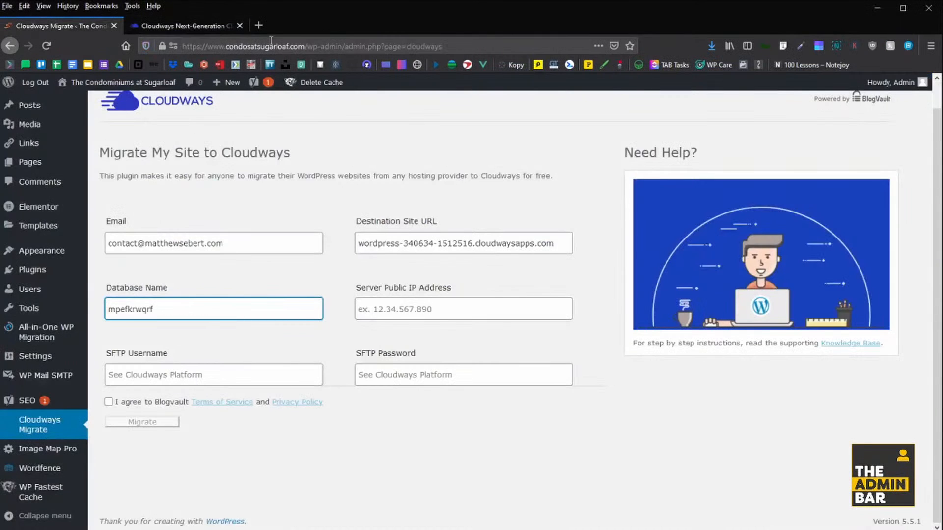
# Paste the value copied from Cloudways access details into the Server Public IP Address field.
pyautogui.click(186, 26)
pyautogui.click(603, 298)
pyautogui.click(65, 25)
pyautogui.click(405, 310)
pyautogui.write('mpefkrwqrf')
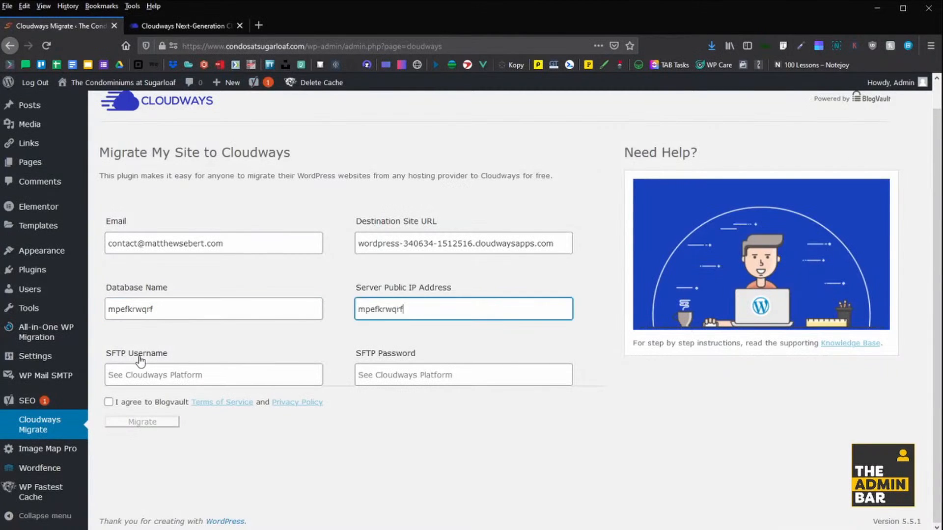
# Add new application SFTP credentials with a username and password in Cloudways Access Details.
pyautogui.click(184, 24)
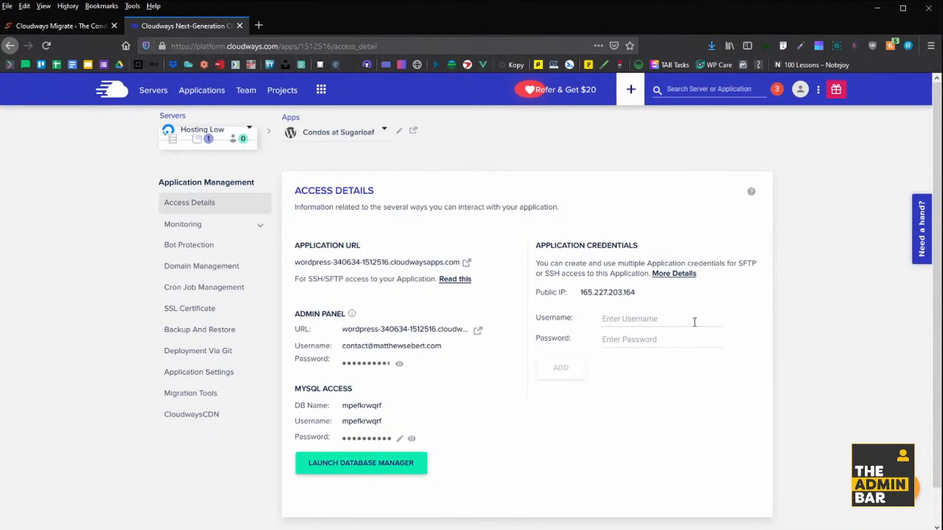
pyautogui.click(694, 322)
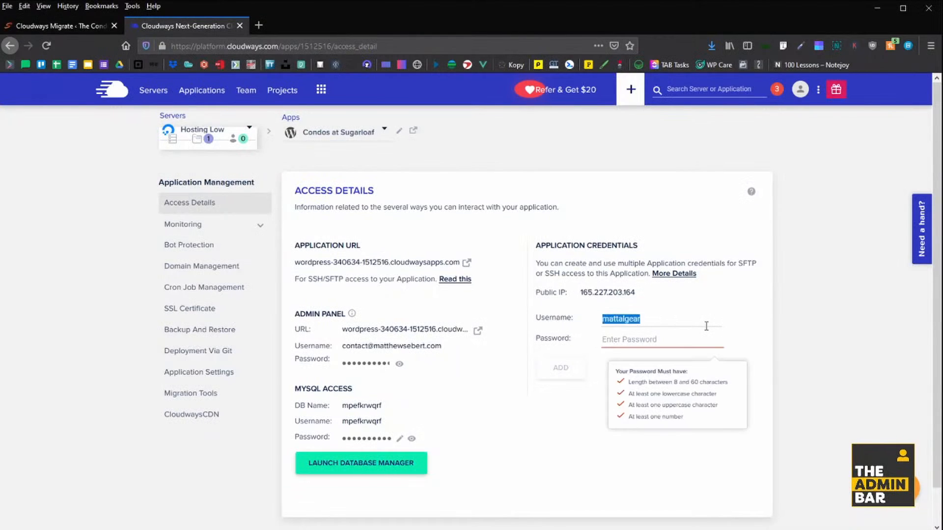
pyautogui.click(706, 326)
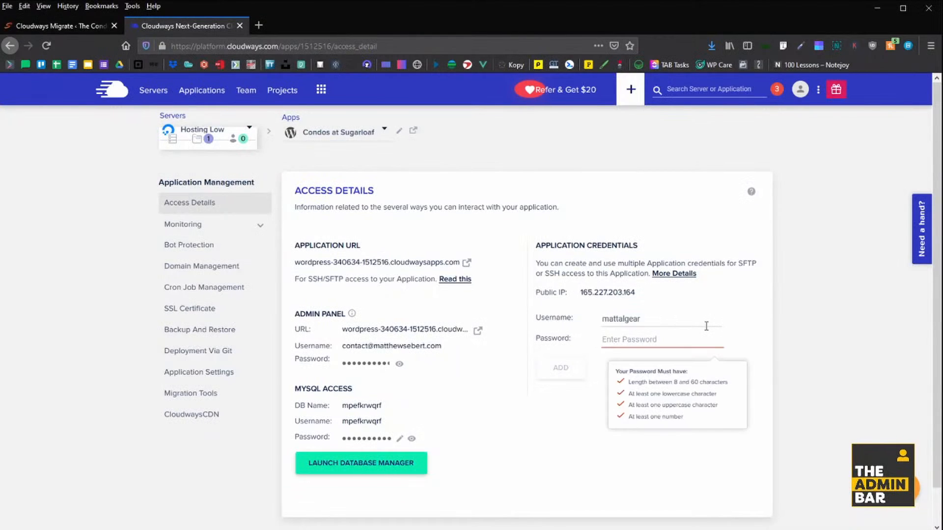
pyautogui.click(678, 344)
pyautogui.write('•••••••••')
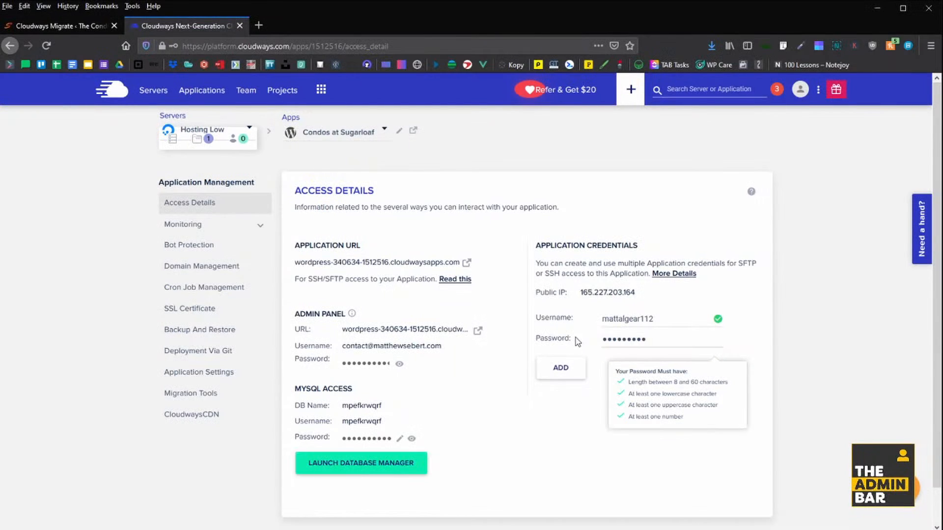
pyautogui.click(552, 367)
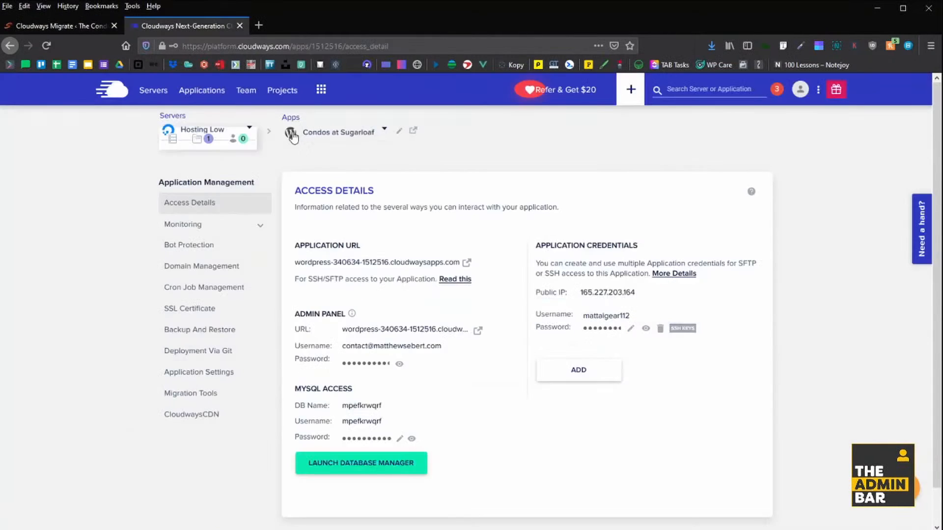
# Paste the new SFTP username and password into the WordPress migration form.
pyautogui.click(79, 28)
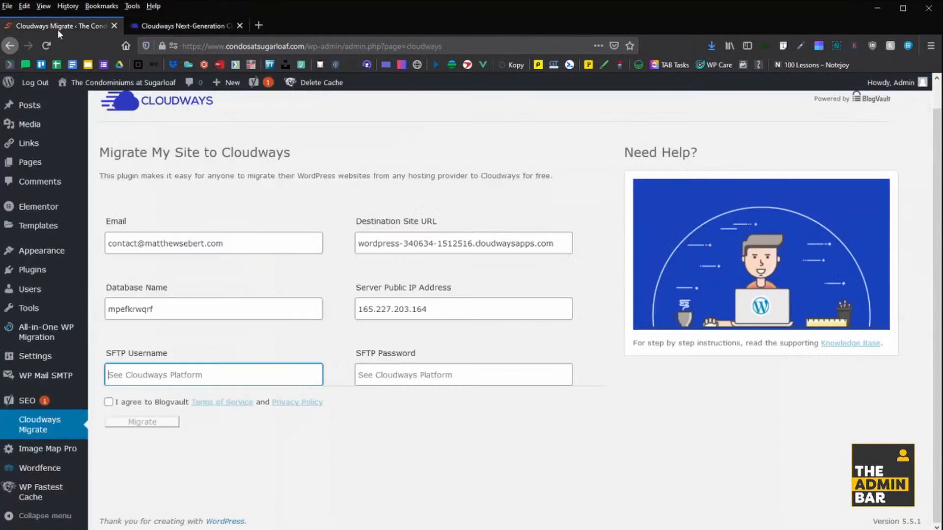
pyautogui.click(215, 27)
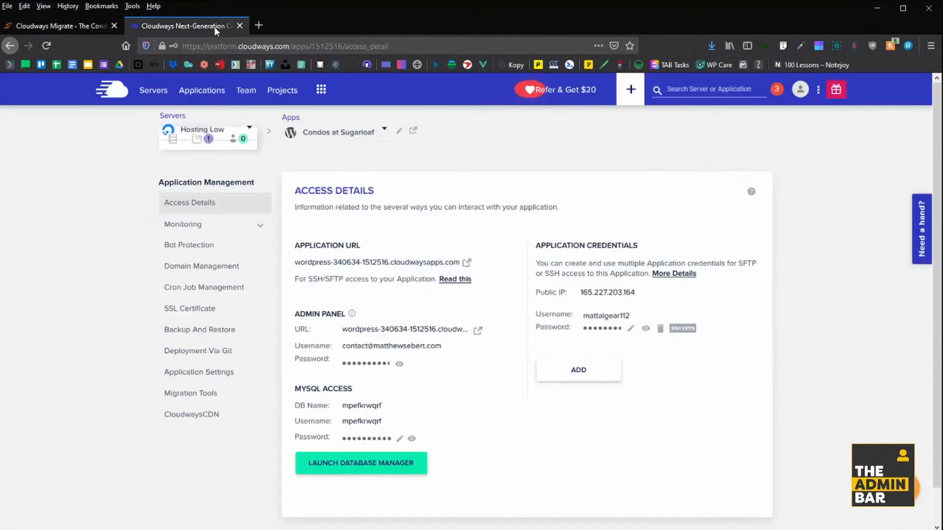
pyautogui.click(594, 329)
pyautogui.click(79, 27)
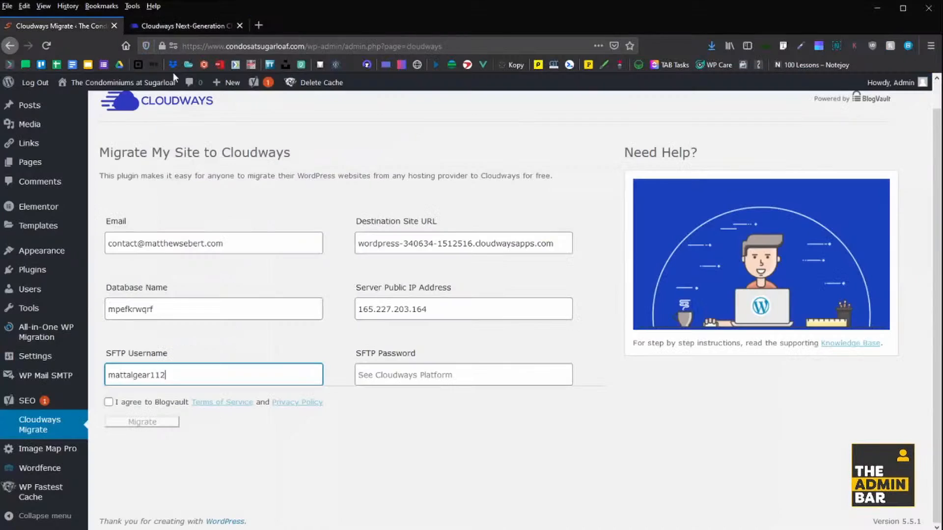
pyautogui.press('Tab')
pyautogui.hotkey('ctrl', 'v')
# Agree to the BlogVault terms and start migrating the site to Cloudways.
pyautogui.click(109, 402)
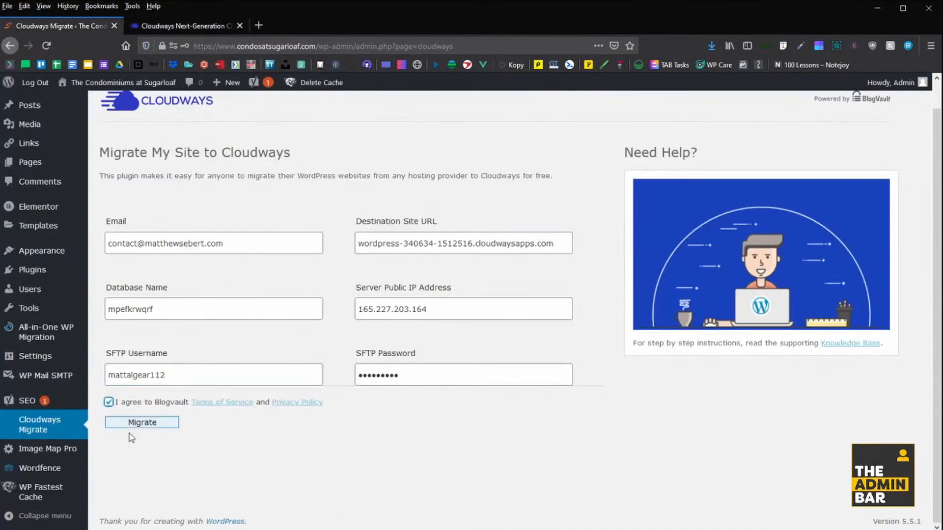
pyautogui.click(130, 423)
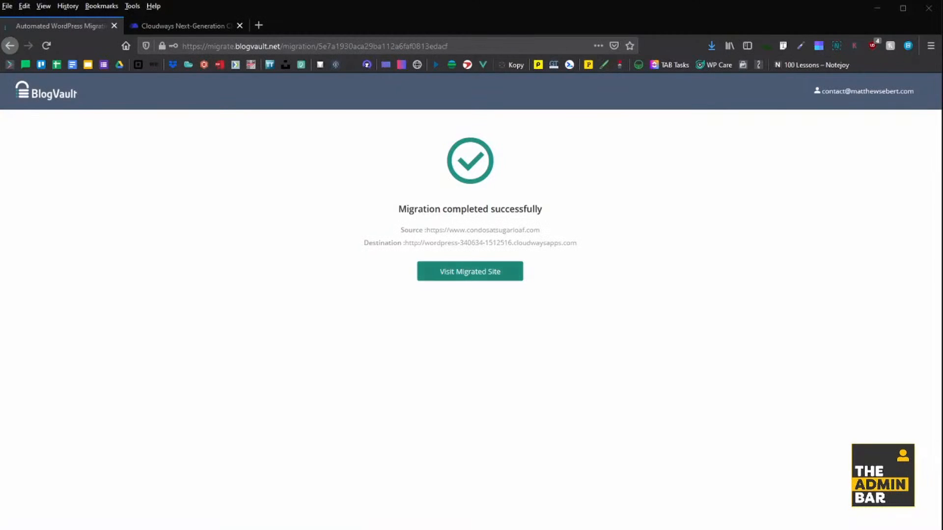
# Visit the migrated site on Cloudways and add /wp-admin/ to its address.
pyautogui.click(470, 271)
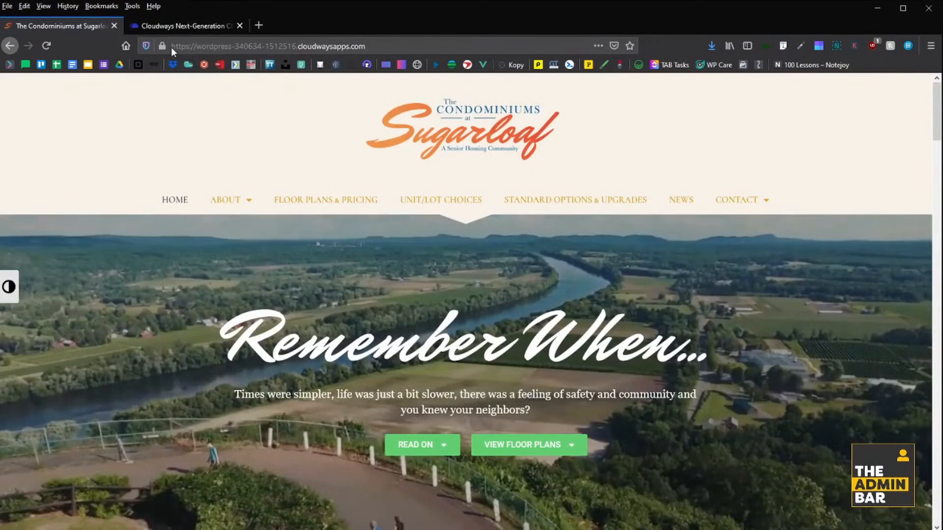
pyautogui.moveTo(181, 47); pyautogui.dragTo(346, 47)
pyautogui.click(389, 52)
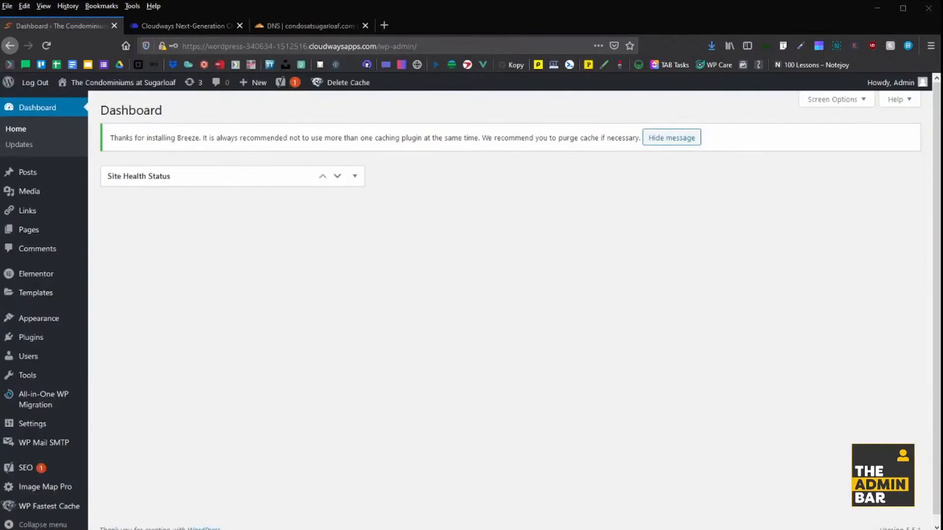
# From the migrated site's Pages list, open the Condos at Sugarloaf page in Elementor.
pyautogui.click(235, 47)
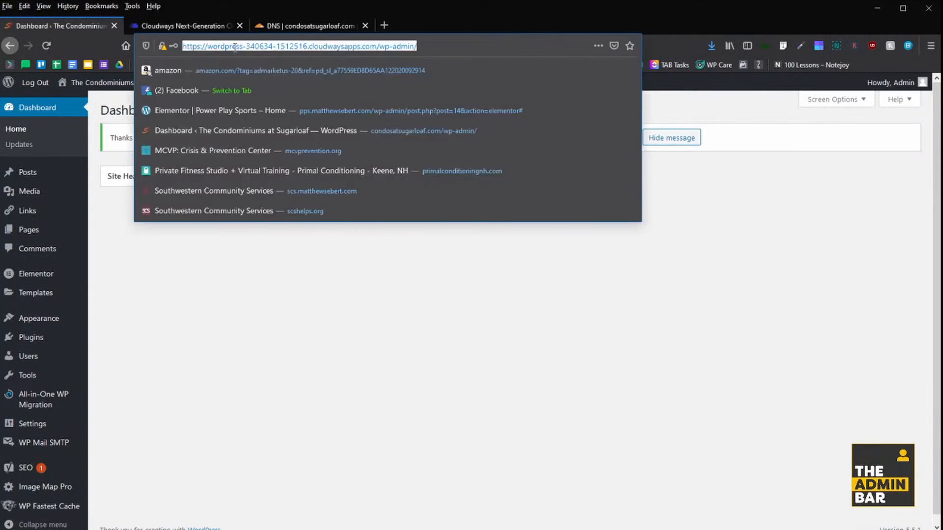
pyautogui.click(236, 360)
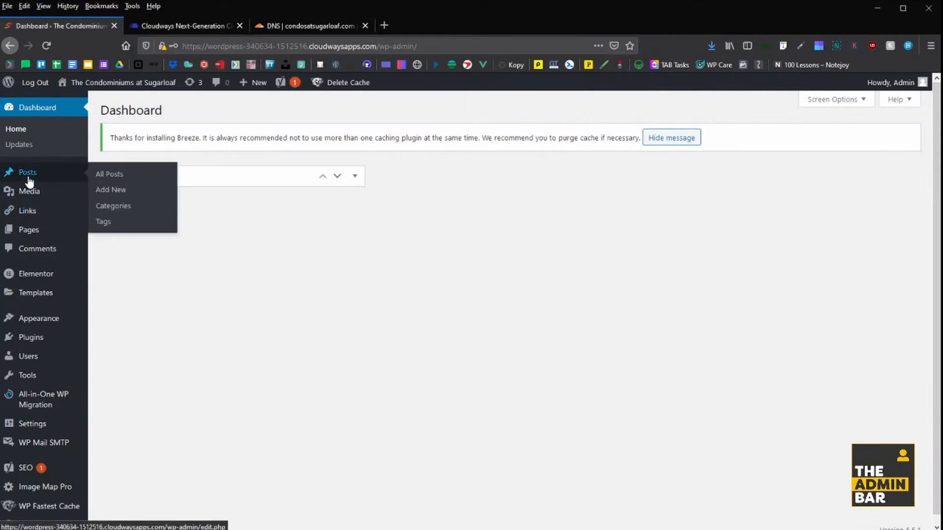
pyautogui.click(34, 238)
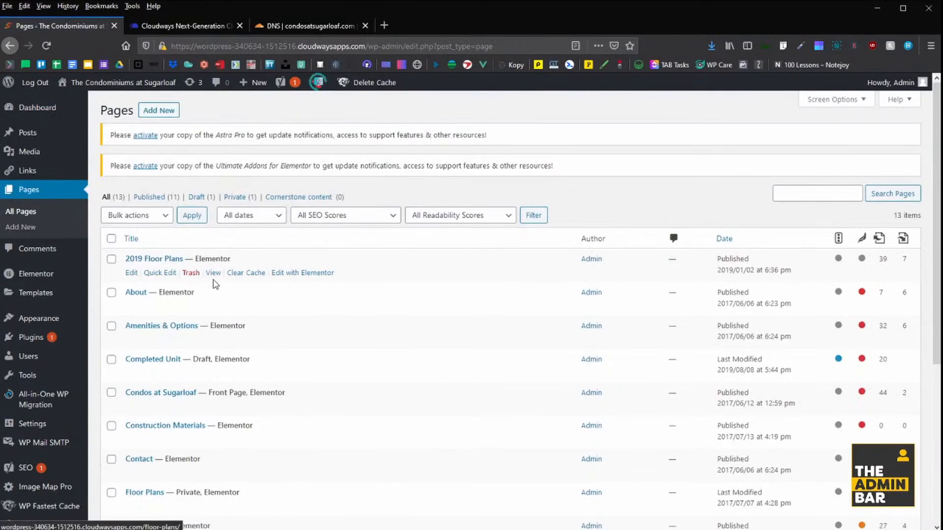
pyautogui.scroll(-5, 310, 251)
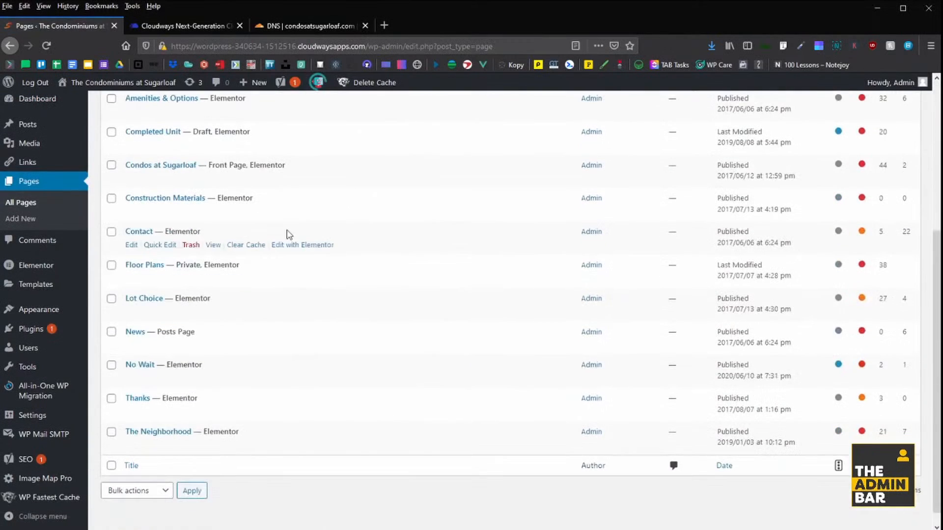
pyautogui.middleClick(311, 166)
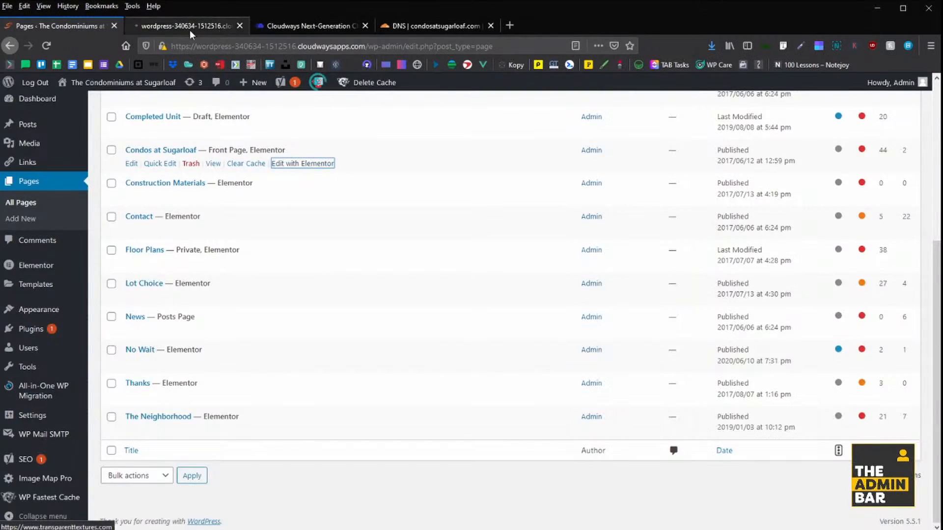
pyautogui.click(190, 25)
# Add '!' so the heading reads 'Welcome Home!' and save the page.
pyautogui.scroll(-1, 506, 352)
pyautogui.scroll(-5, 505, 353)
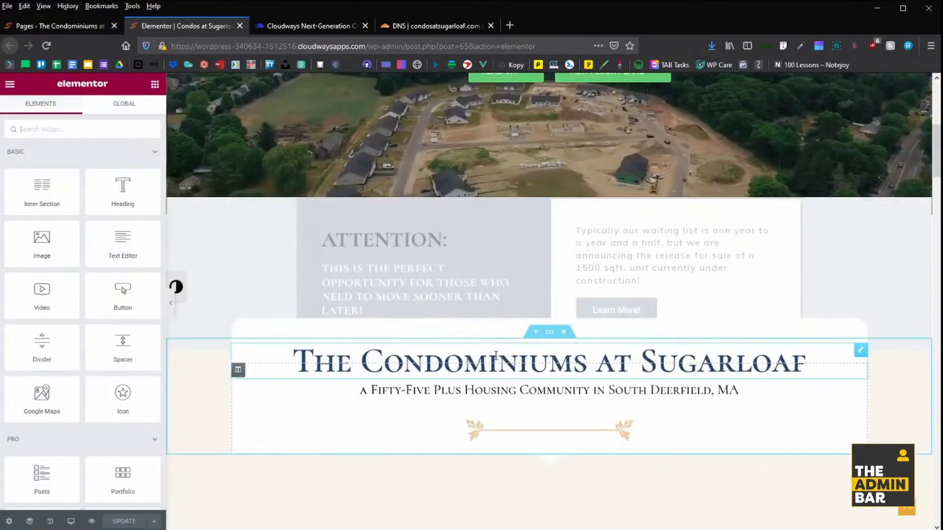
pyautogui.scroll(-2, 501, 358)
pyautogui.scroll(-5, 503, 365)
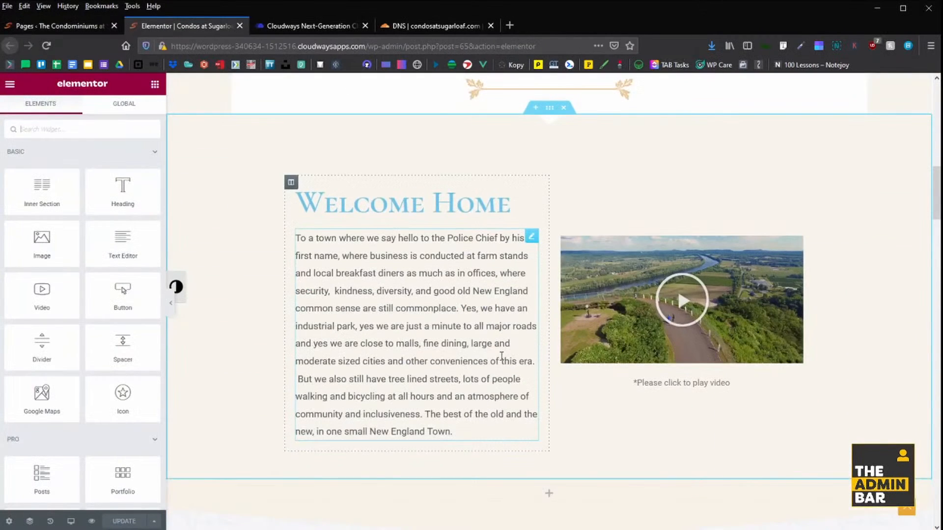
pyautogui.click(511, 217)
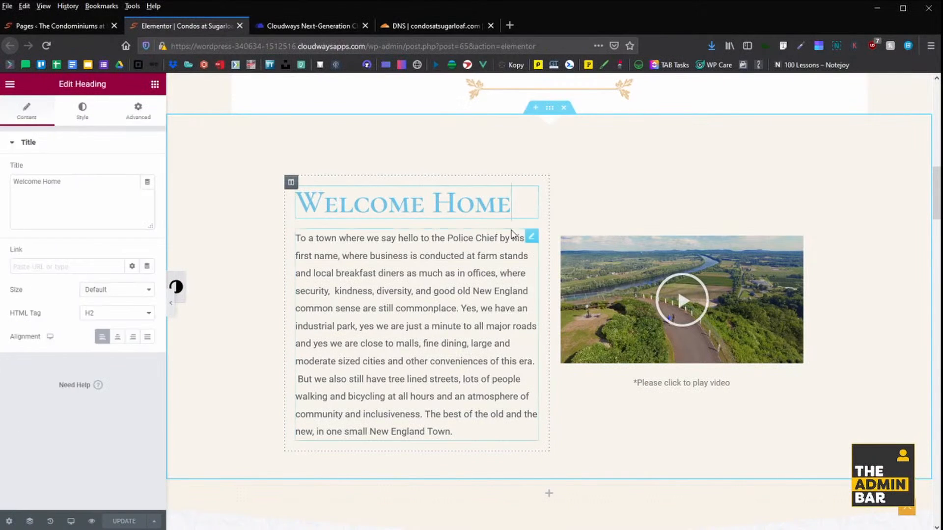
pyautogui.write('!')
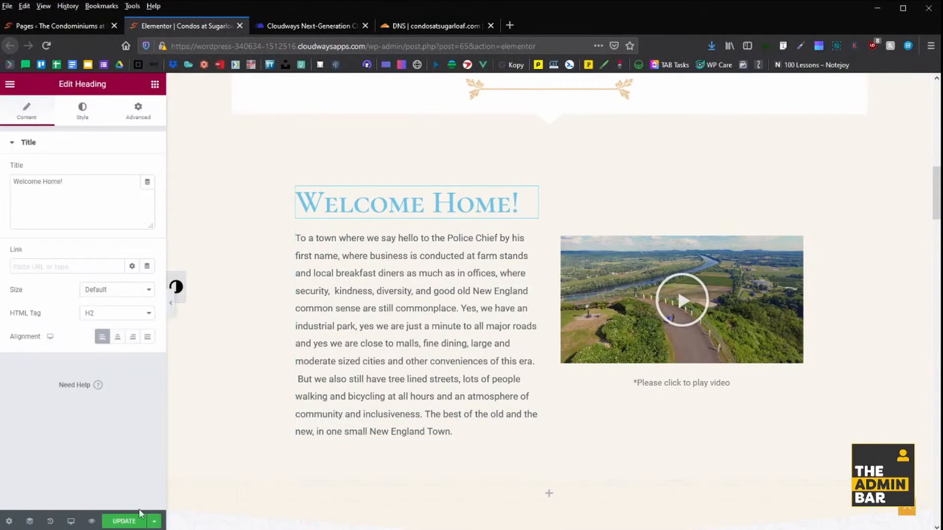
pyautogui.hotkey('ctrl', 's')
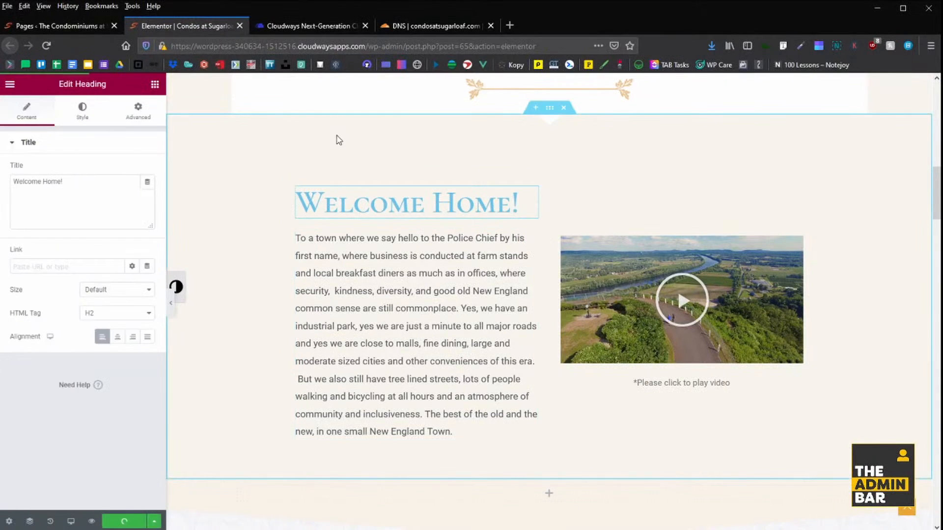
pyautogui.click(307, 26)
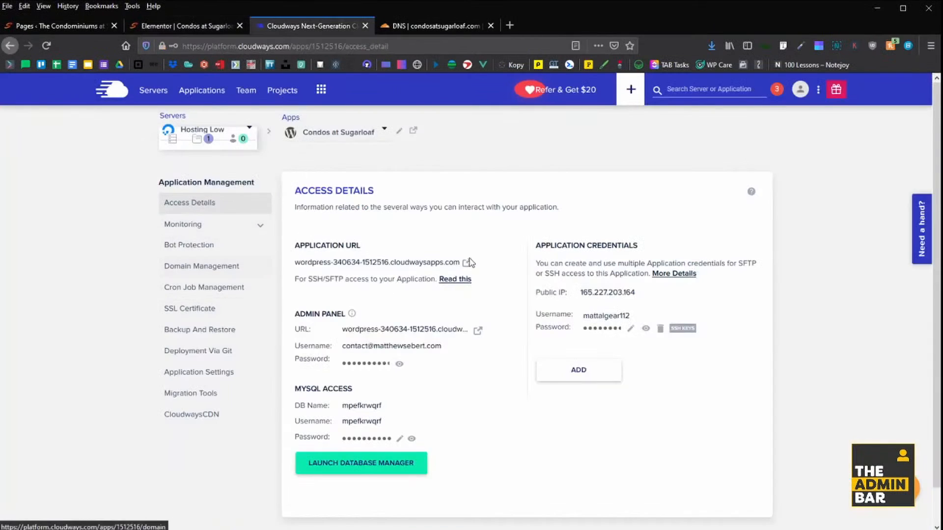
pyautogui.click(196, 271)
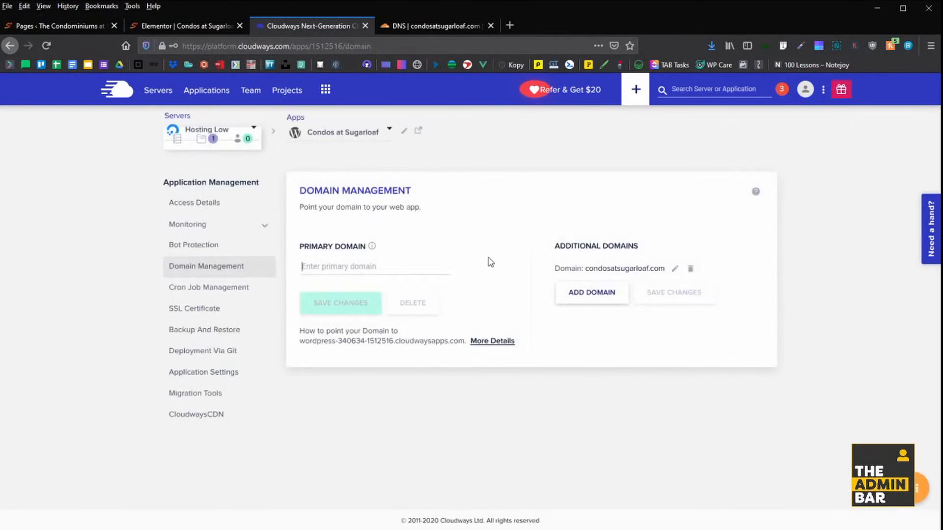
pyautogui.write('www.condos')
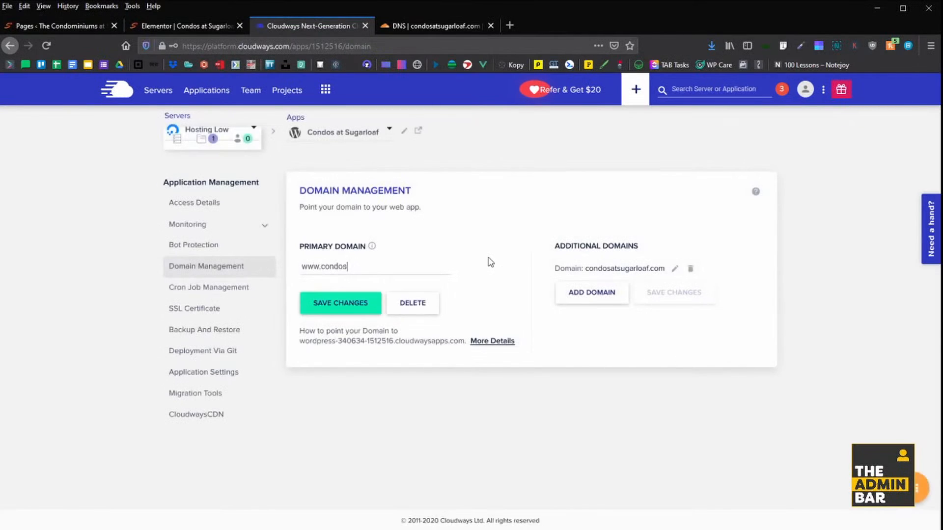
pyautogui.write('atsugarloaf.com')
pyautogui.click(179, 203)
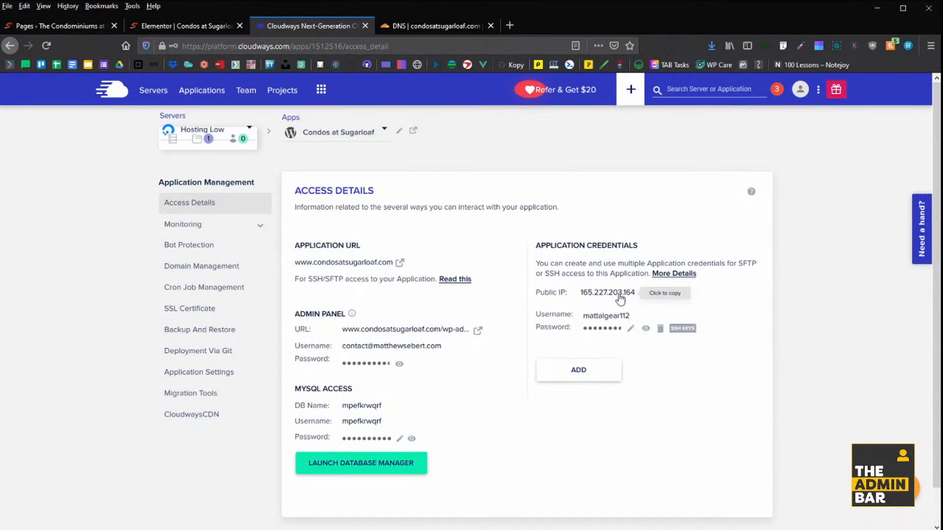
# Change the root condosatsugarloaf.com A record's IPv4 address to 165.227.203.164 in Cloudflare and save.
pyautogui.click(423, 28)
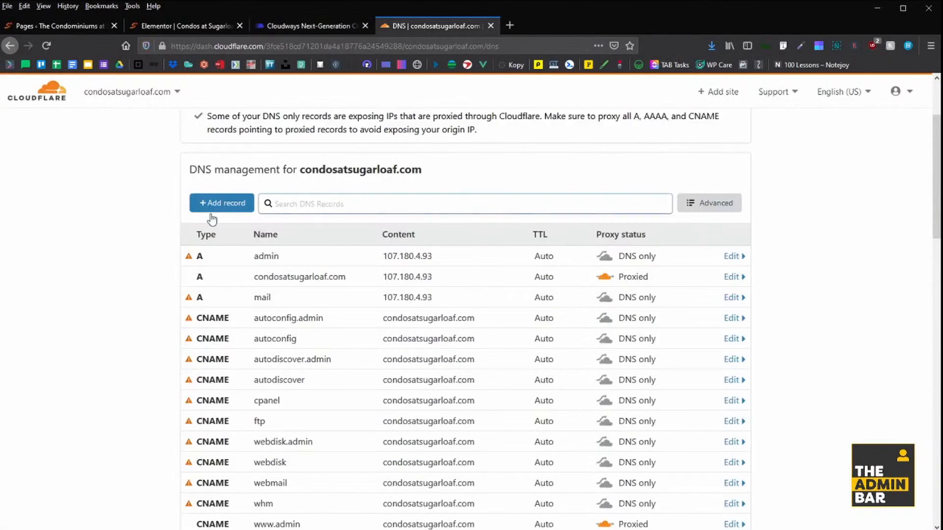
pyautogui.click(415, 280)
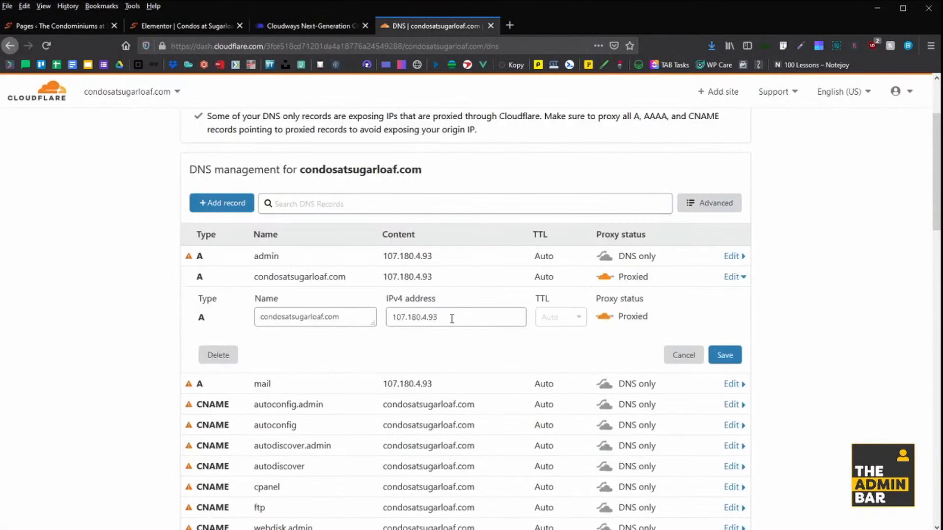
pyautogui.tripleClick(463, 318)
pyautogui.write('165.227.203.164')
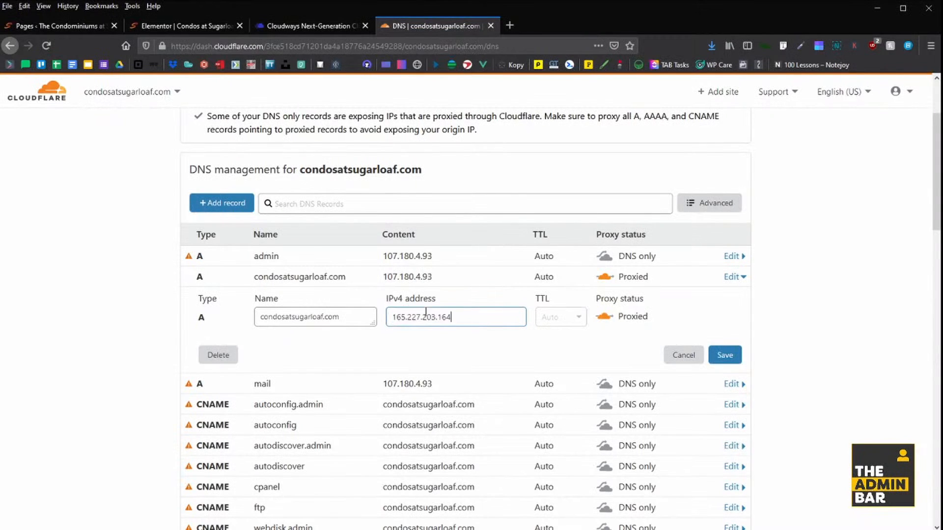
pyautogui.click(729, 362)
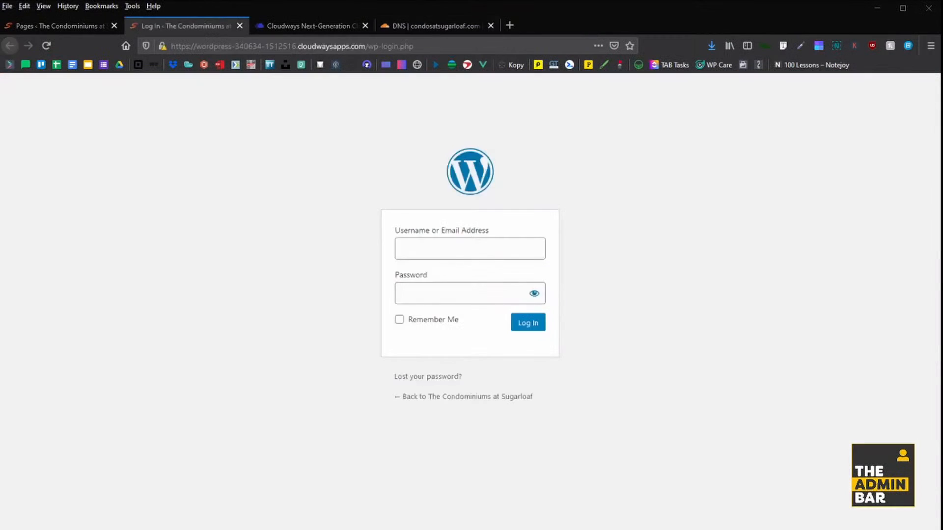
# Log in to the Cloudways copy's WordPress admin with the admin username and account password.
pyautogui.click(470, 249)
pyautogui.hotkey('ctrl', 'v')
pyautogui.click(470, 294)
pyautogui.hotkey('ctrl', 'v')
pyautogui.click(529, 326)
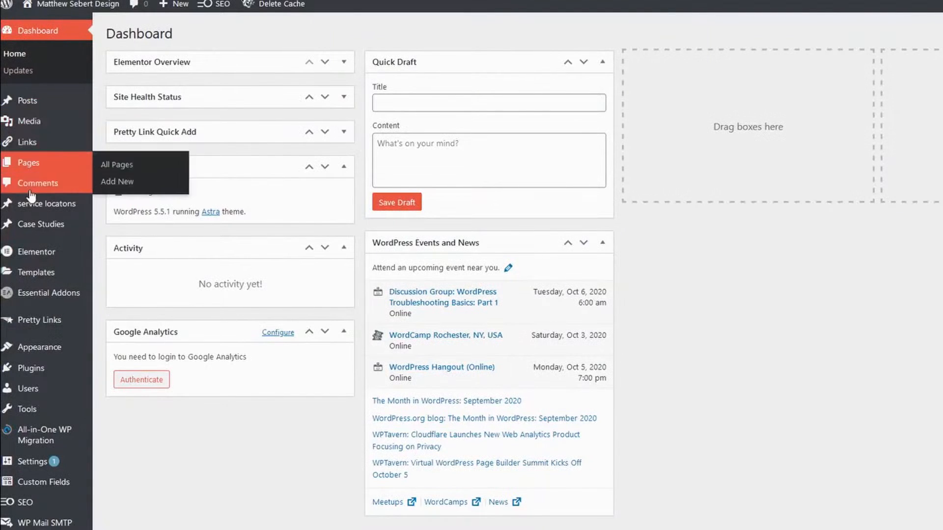
# In Elementor's Replace URL tool, replace the old cloudwaysapps.com URL with condosatsugarloaf.com.
pyautogui.moveTo(30, 268)
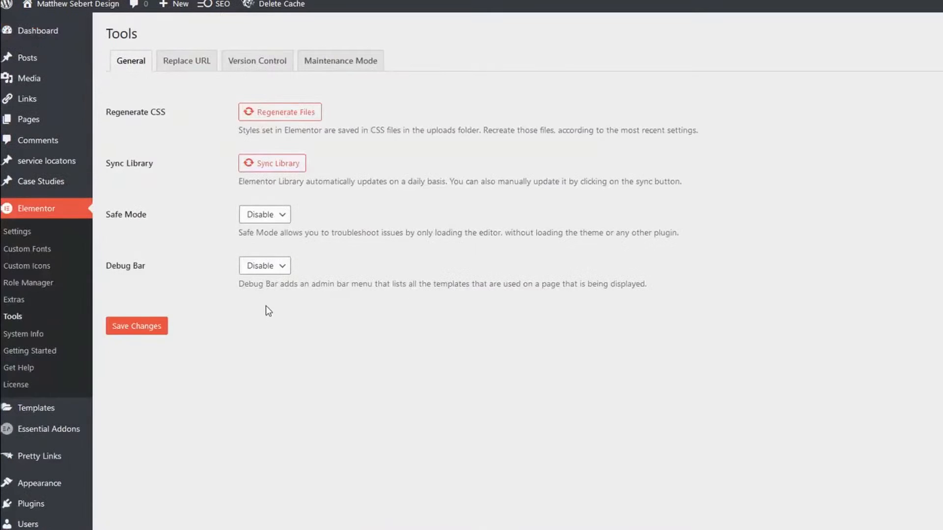
pyautogui.click(186, 63)
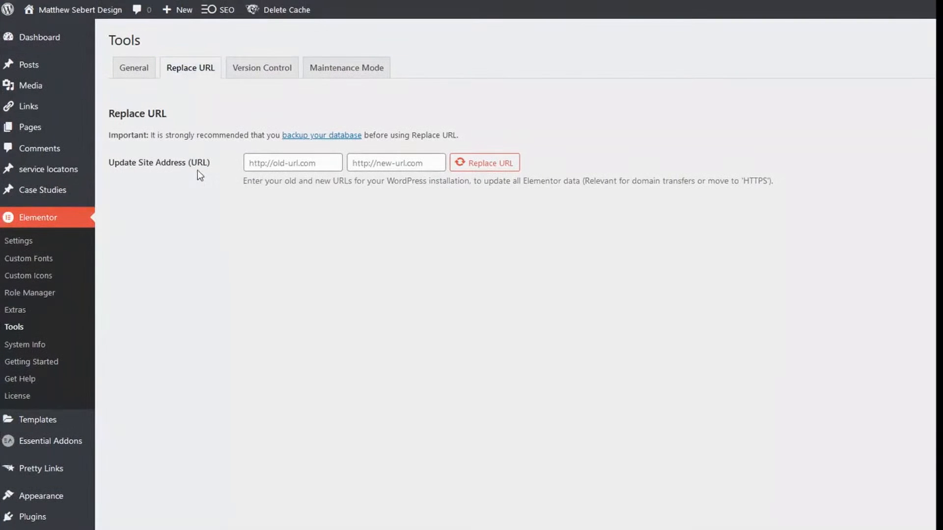
pyautogui.click(272, 163)
pyautogui.write('Cloudways')
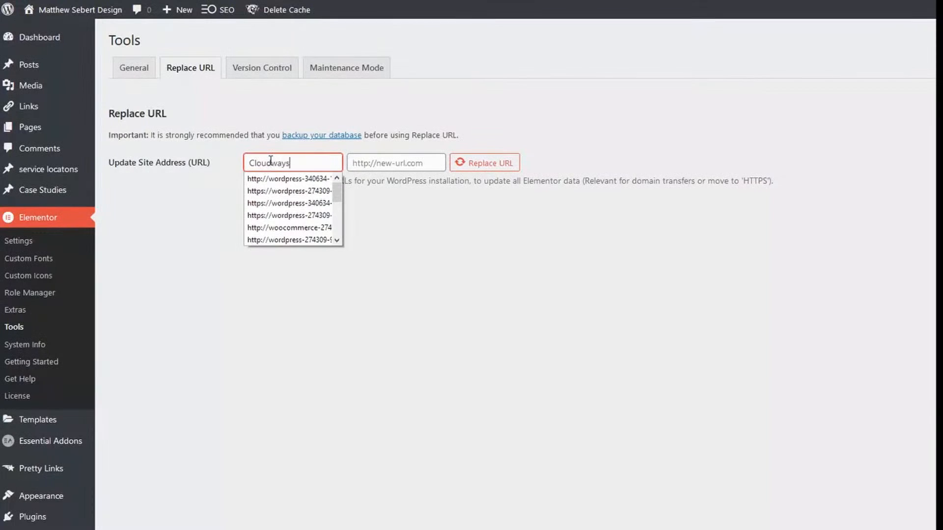
pyautogui.write(' goes here')
pyautogui.press('Tab')
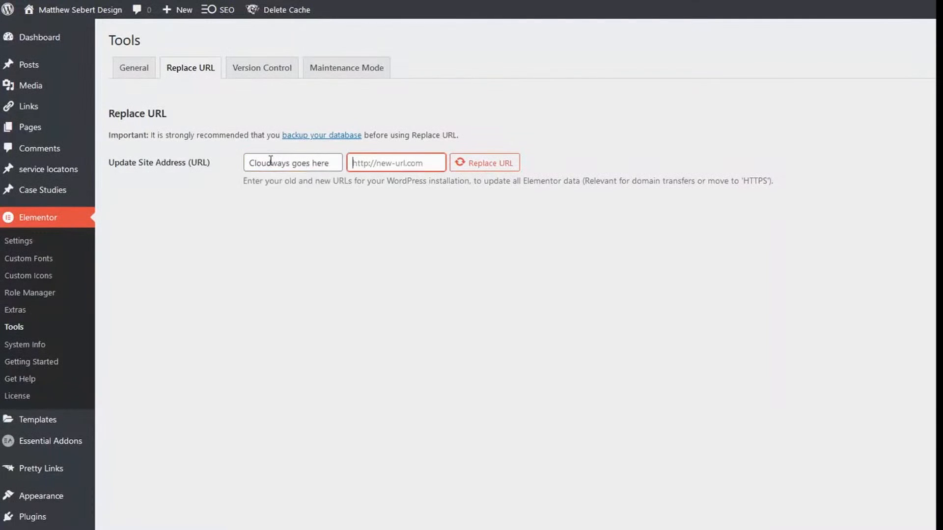
pyautogui.write('new url goes here')
pyautogui.click(575, 340)
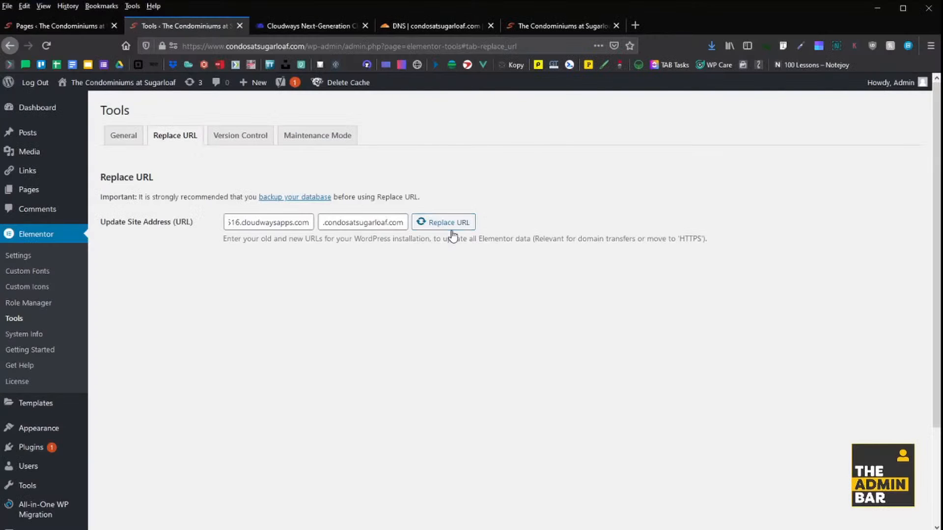
pyautogui.click(447, 227)
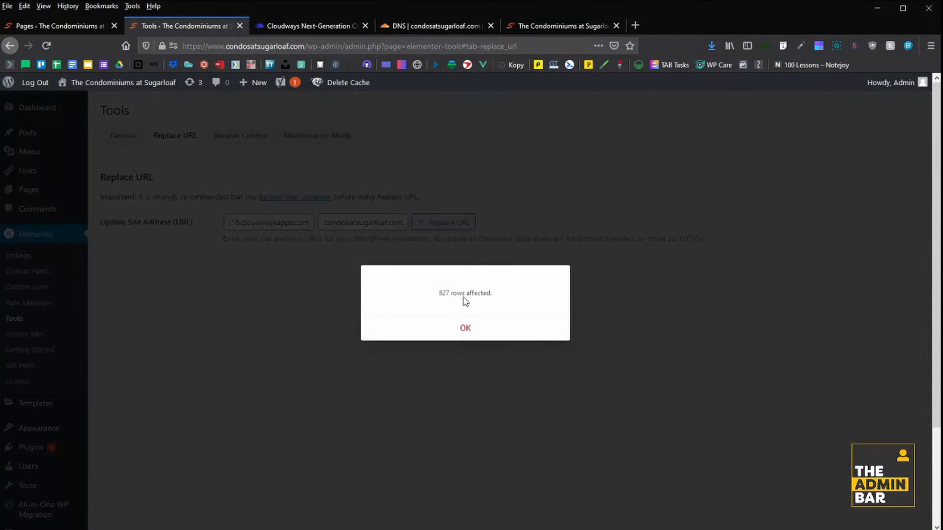
pyautogui.click(462, 334)
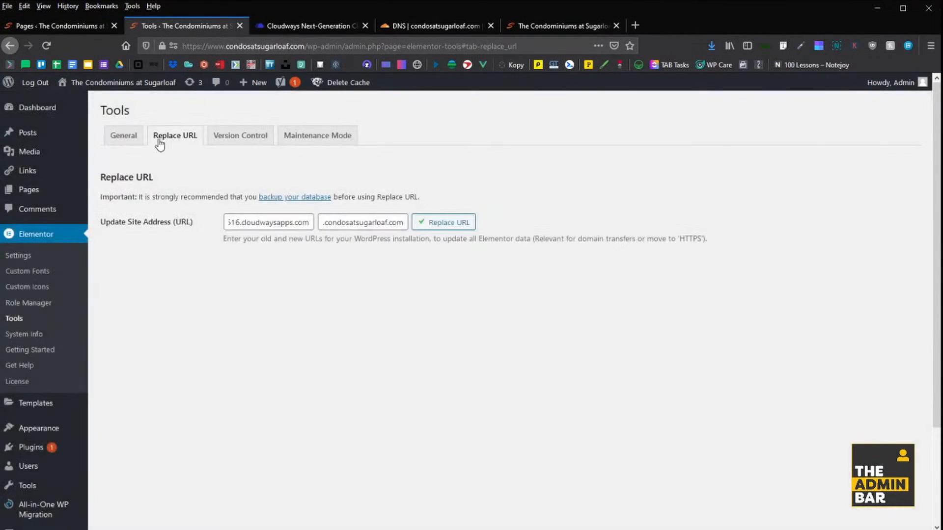
pyautogui.moveTo(331, 83)
pyautogui.click(334, 117)
pyautogui.click(545, 27)
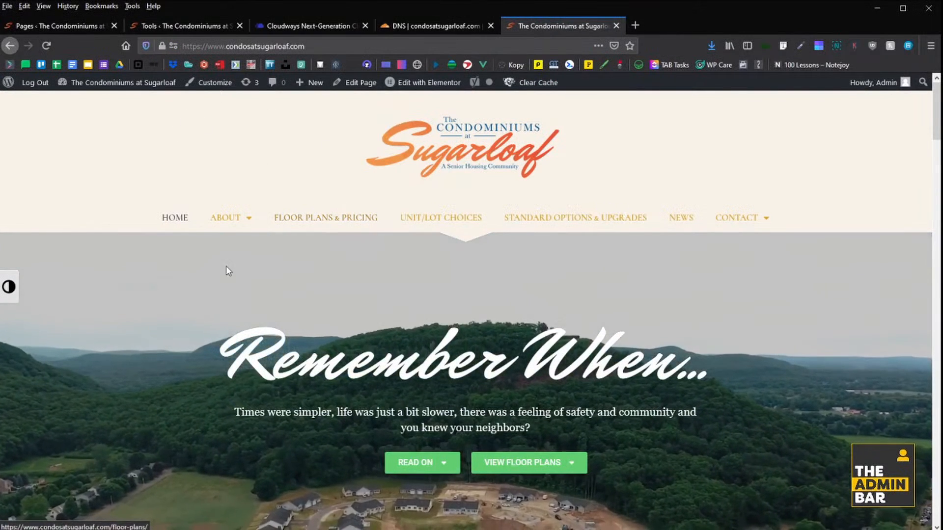
pyautogui.scroll(-10, 298, 263)
pyautogui.scroll(-10, 275, 239)
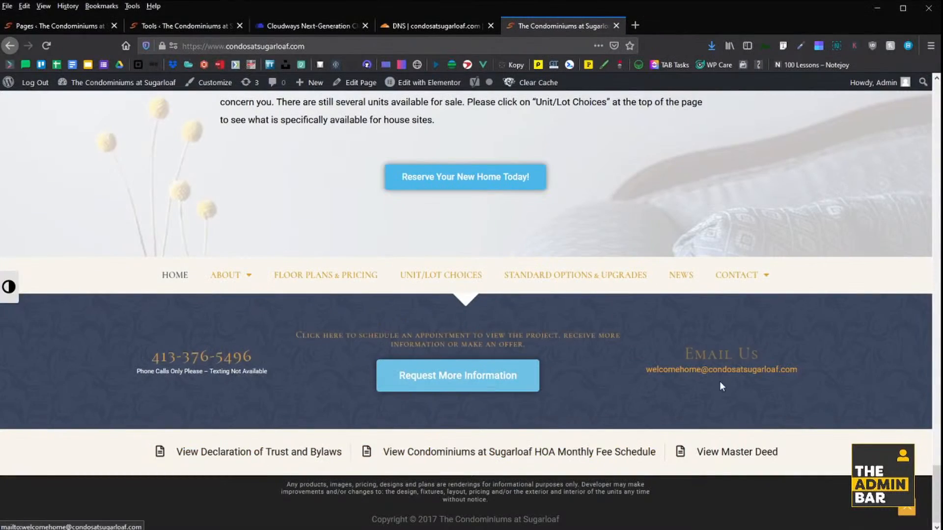
pyautogui.scroll(15, 347, 357)
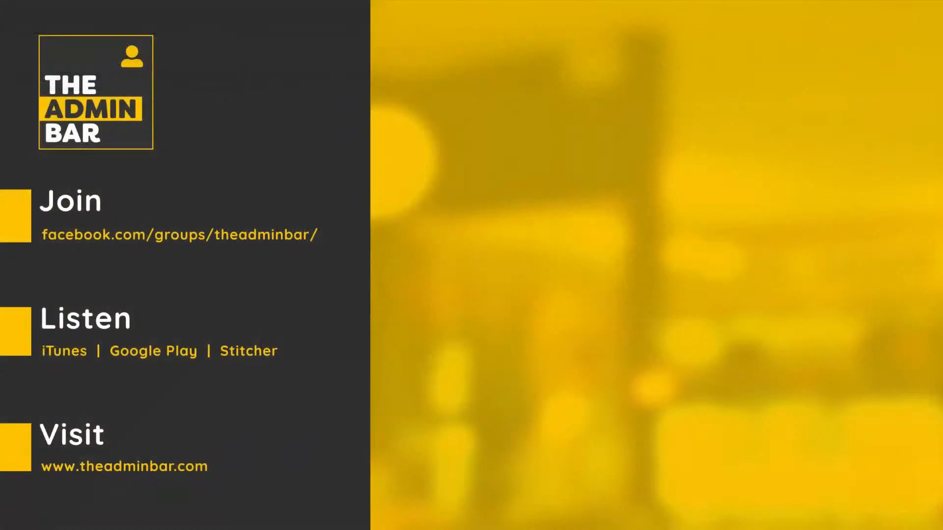